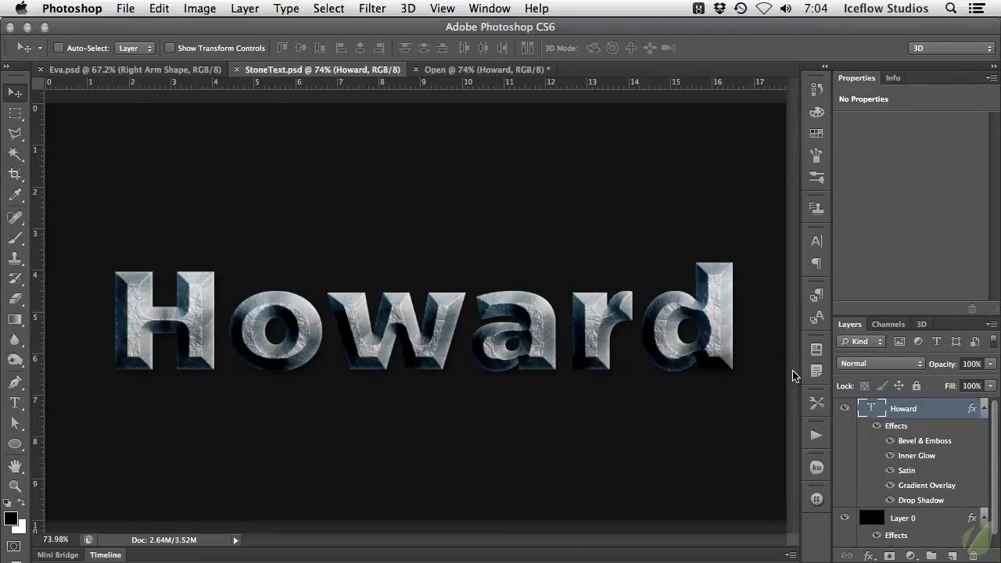
# - Copy the layer style of the text layer in StoneText.psd
pyautogui.rightClick(955, 411)
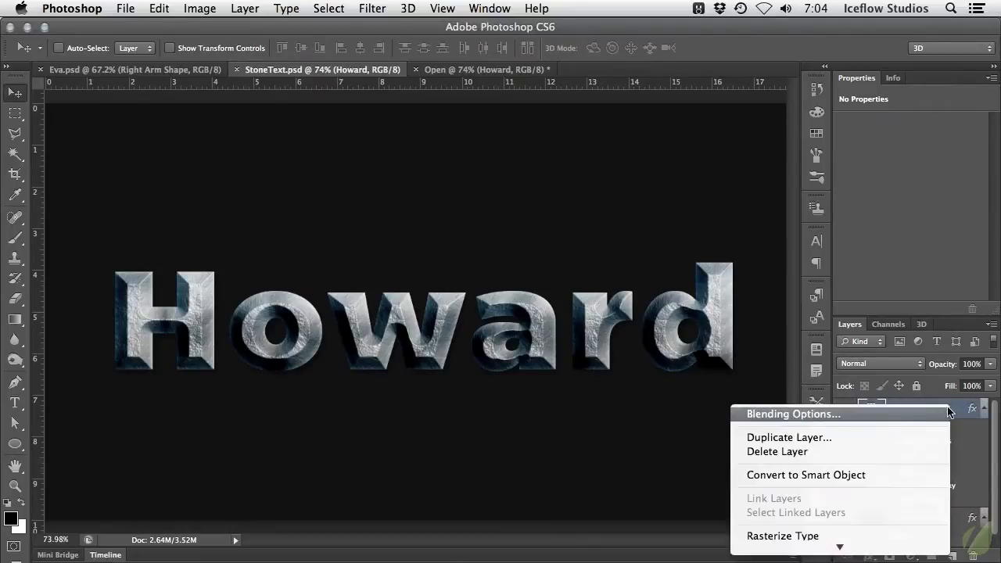
pyautogui.scroll(-3, 907, 422)
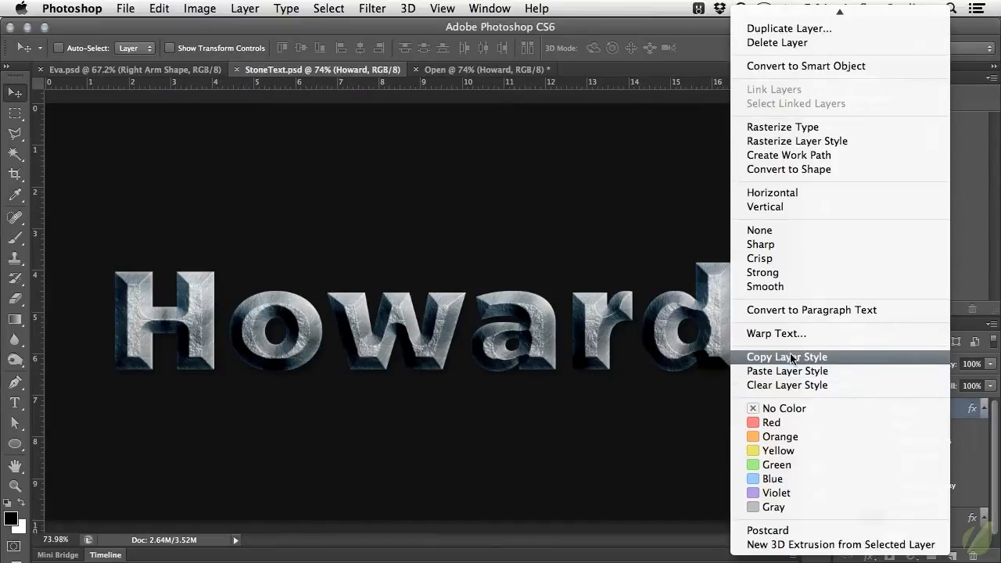
pyautogui.click(840, 357)
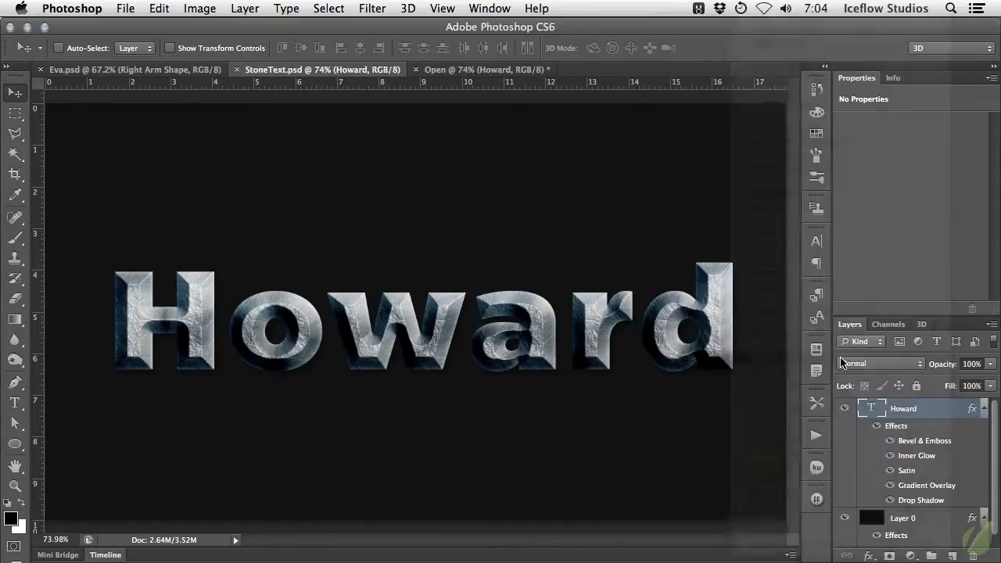
# - Save the text layer's effects as a new style preset named Stone Text, including layer effects but not blending options, and leave the layer style settings
pyautogui.doubleClick(949, 410)
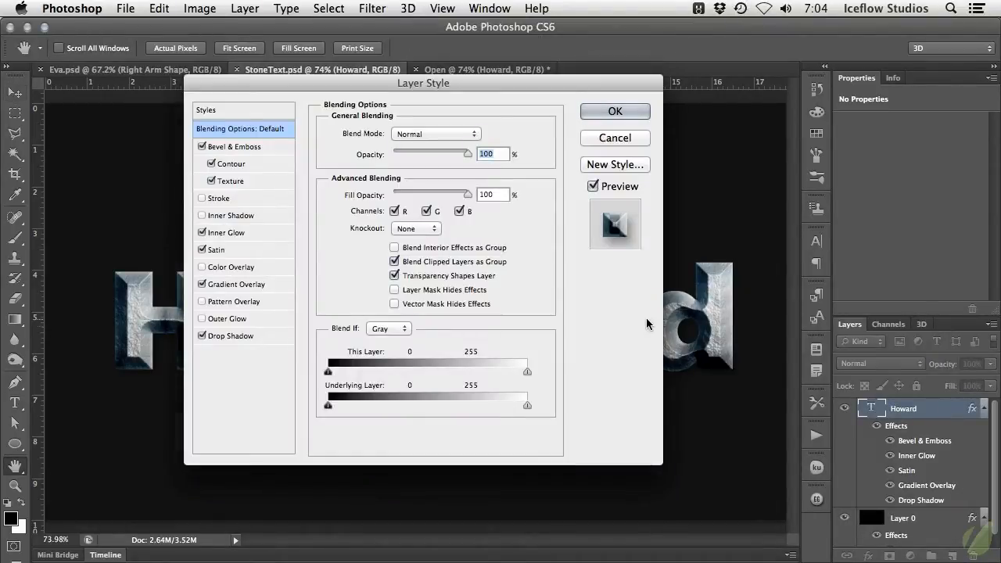
pyautogui.click(620, 166)
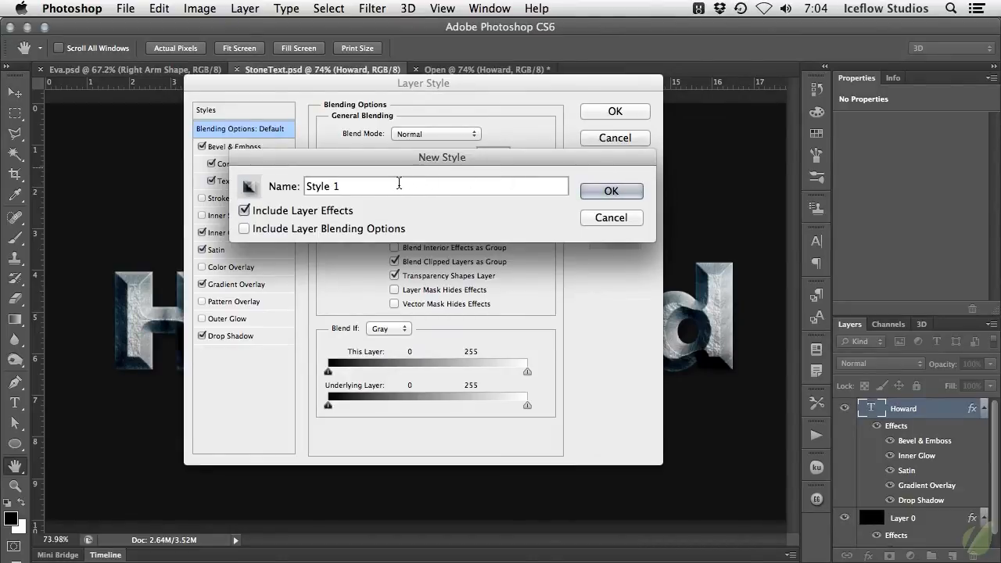
pyautogui.moveTo(380, 183); pyautogui.dragTo(302, 182)
pyautogui.write('Stone Text')
pyautogui.moveTo(303, 161); pyautogui.dragTo(370, 154)
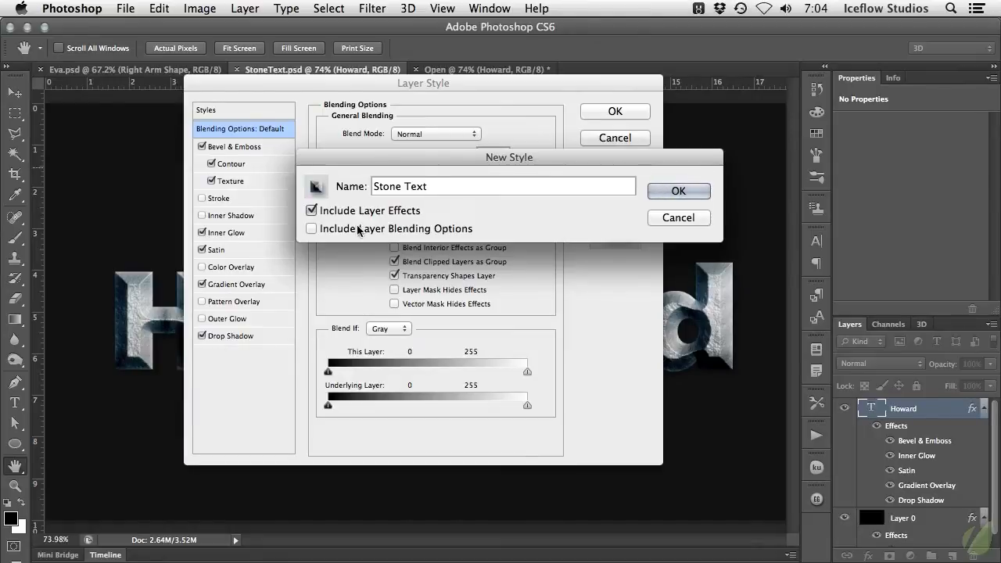
pyautogui.moveTo(402, 163); pyautogui.dragTo(379, 264)
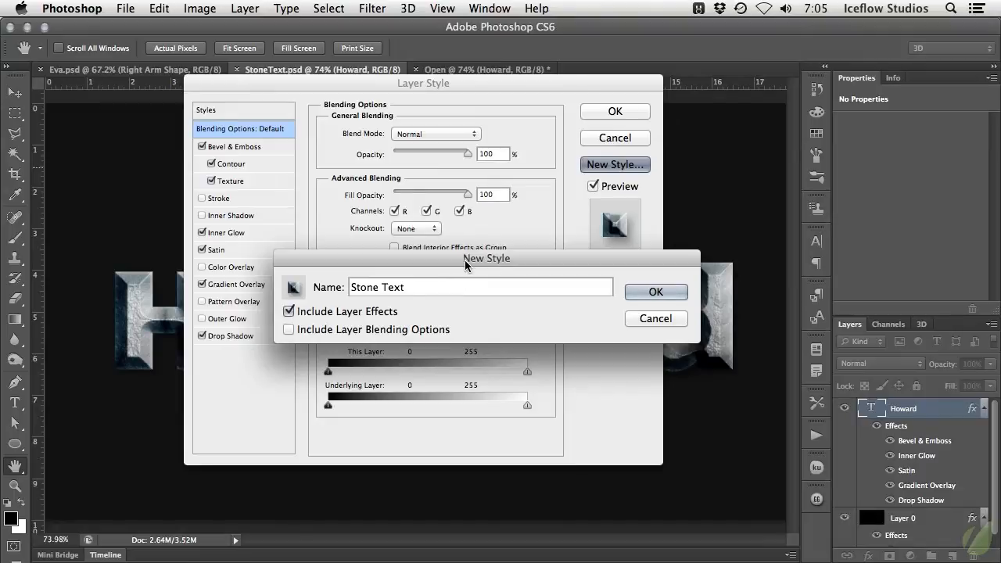
pyautogui.moveTo(464, 263); pyautogui.dragTo(490, 184)
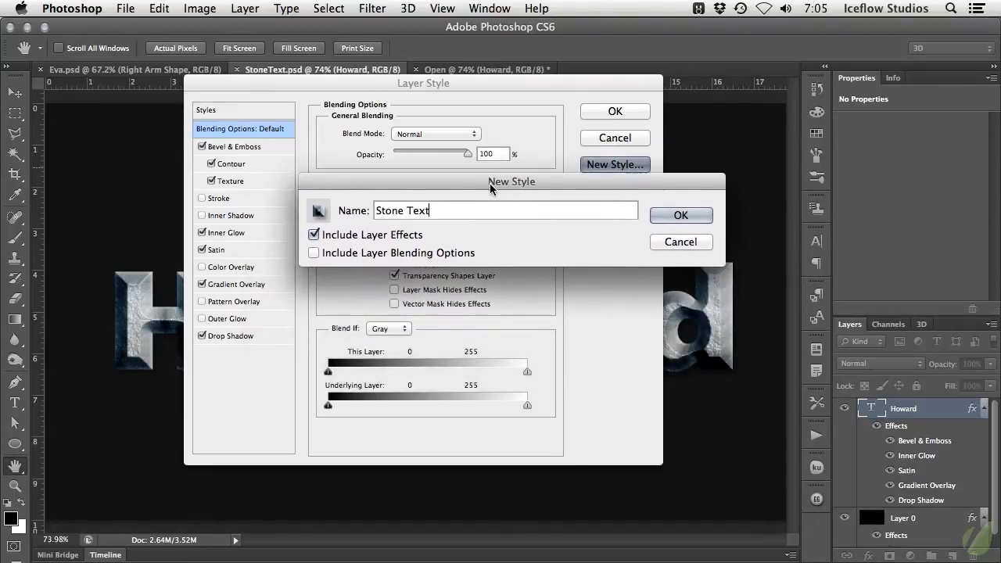
pyautogui.click(677, 214)
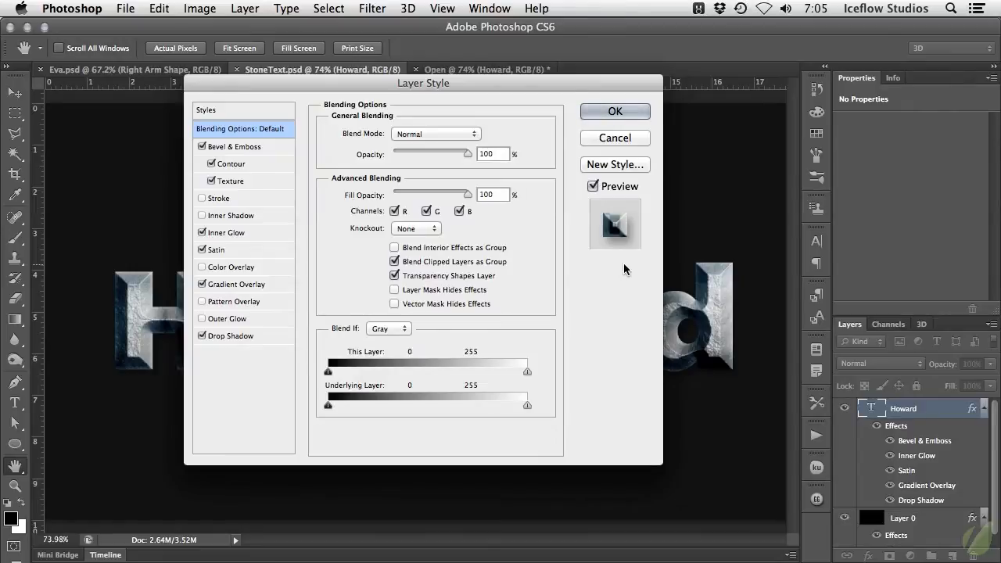
pyautogui.click(623, 136)
# - Apply the Stone Text preset style to the text layer in the Open document
pyautogui.click(454, 71)
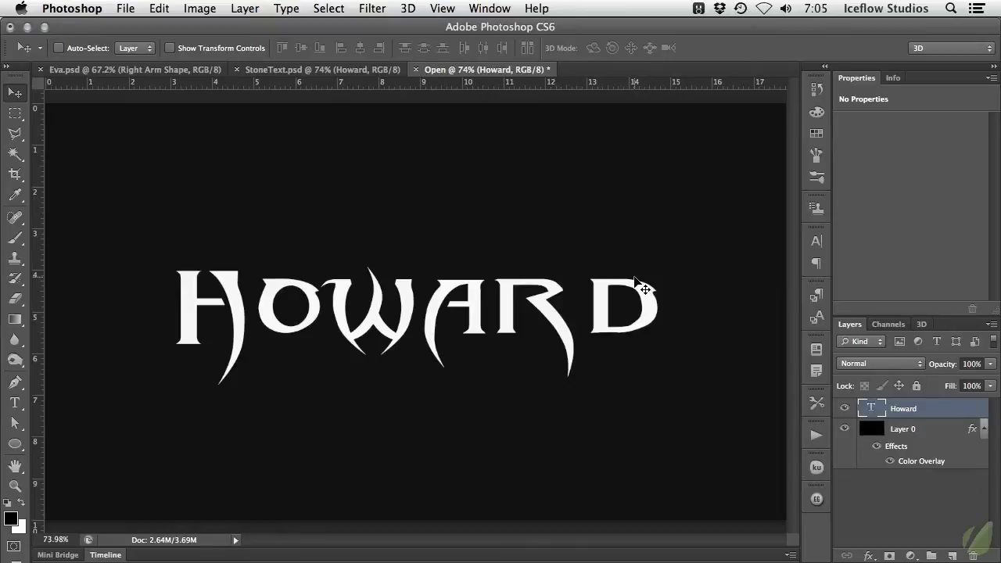
pyautogui.doubleClick(941, 412)
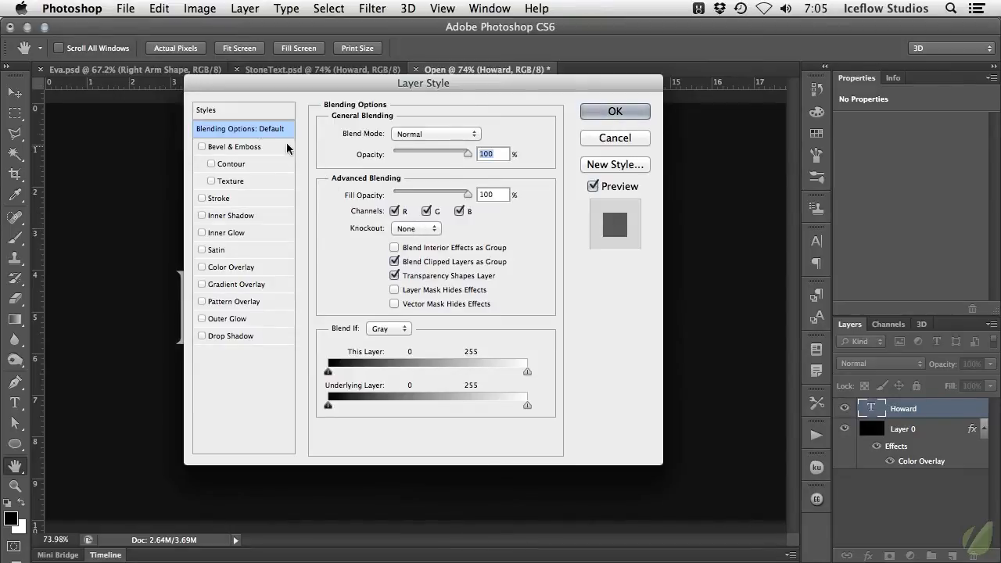
pyautogui.click(227, 110)
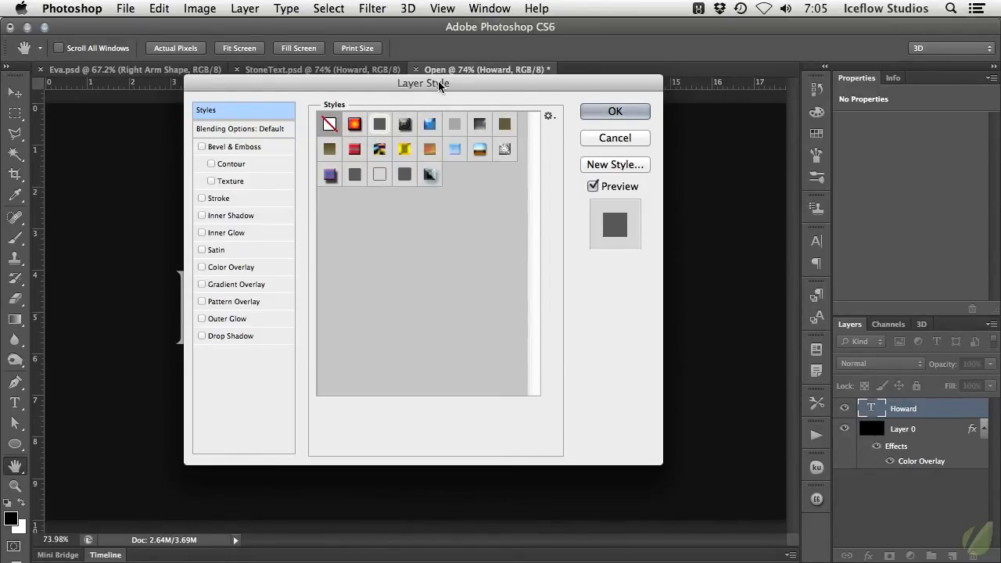
pyautogui.moveTo(441, 83); pyautogui.dragTo(581, 116)
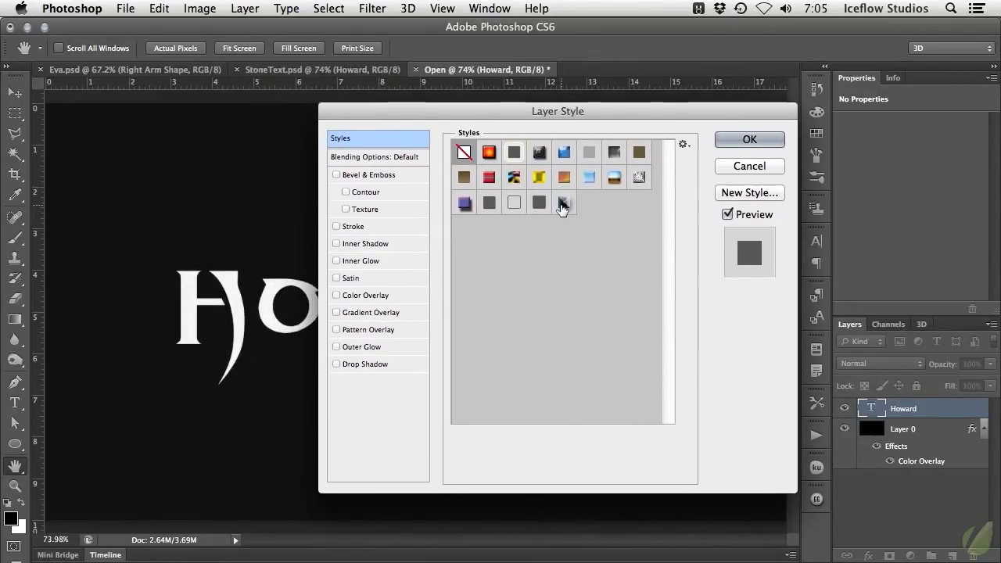
pyautogui.click(563, 205)
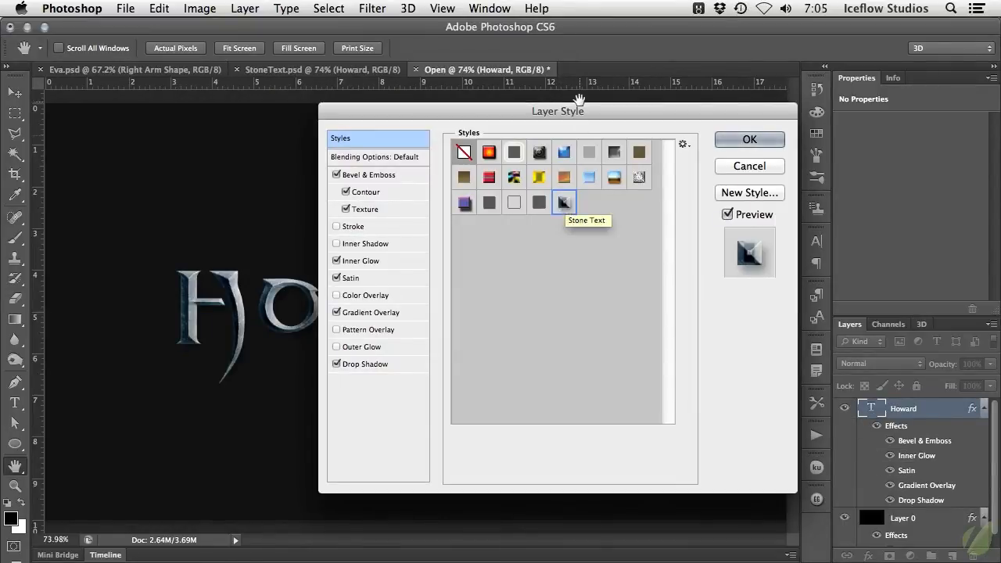
# - Try preset styles such as Color Target, Blue Glass and Puzzle on the text, and return to Stone Text
pyautogui.moveTo(572, 110); pyautogui.dragTo(674, 106)
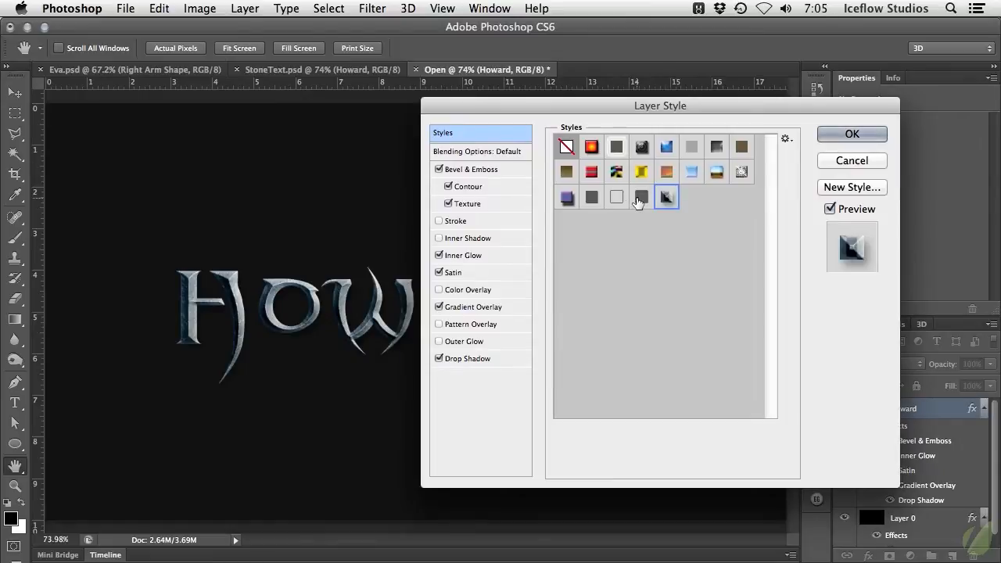
pyautogui.click(592, 147)
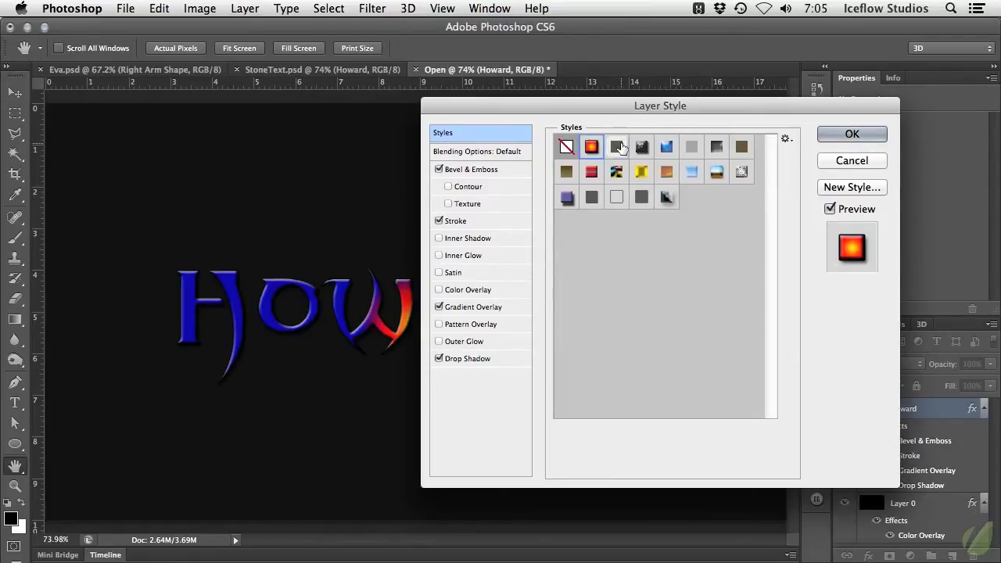
pyautogui.click(617, 149)
pyautogui.click(642, 149)
pyautogui.click(666, 148)
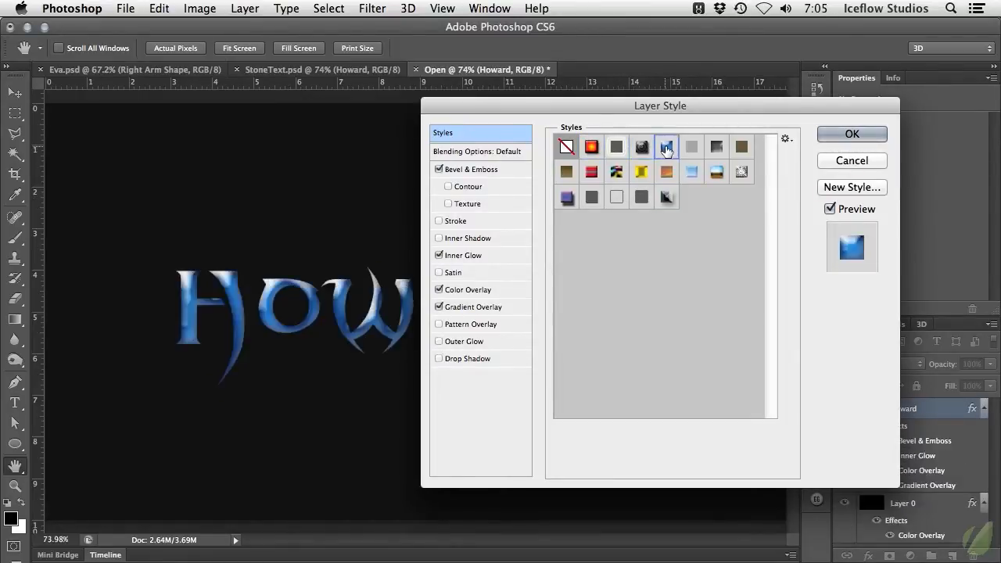
pyautogui.click(691, 149)
pyautogui.click(717, 148)
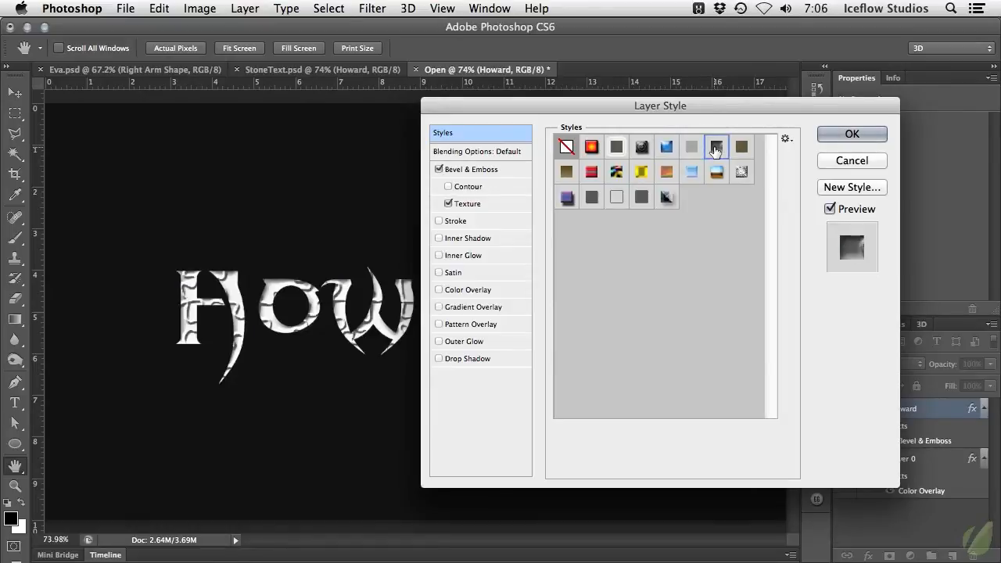
pyautogui.click(685, 179)
pyautogui.click(667, 197)
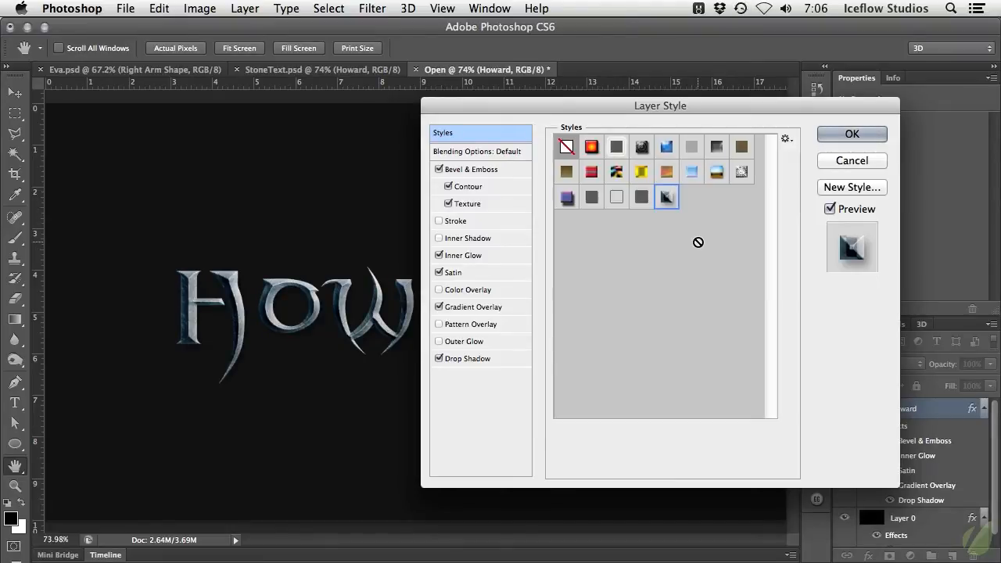
# - Try the Text Only and Large Thumbnail views for the style presets
pyautogui.click(785, 139)
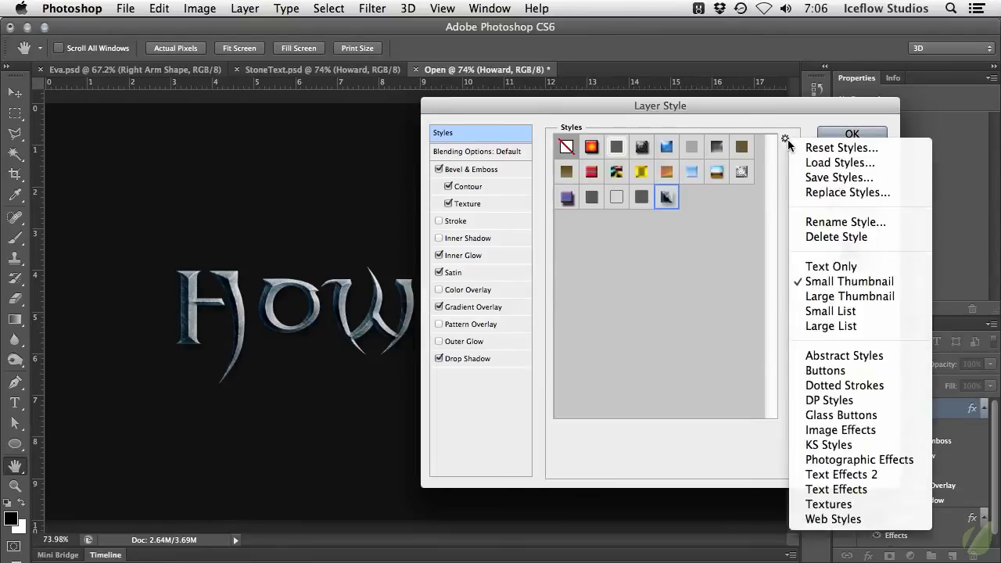
pyautogui.click(821, 266)
pyautogui.click(785, 140)
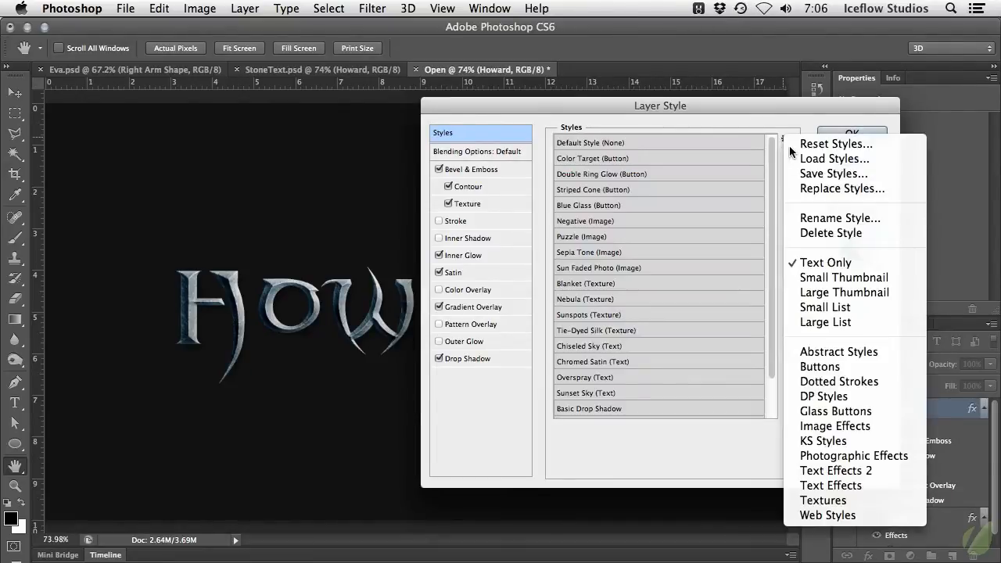
pyautogui.click(814, 292)
# - Display the style presets as a Large List
pyautogui.click(786, 141)
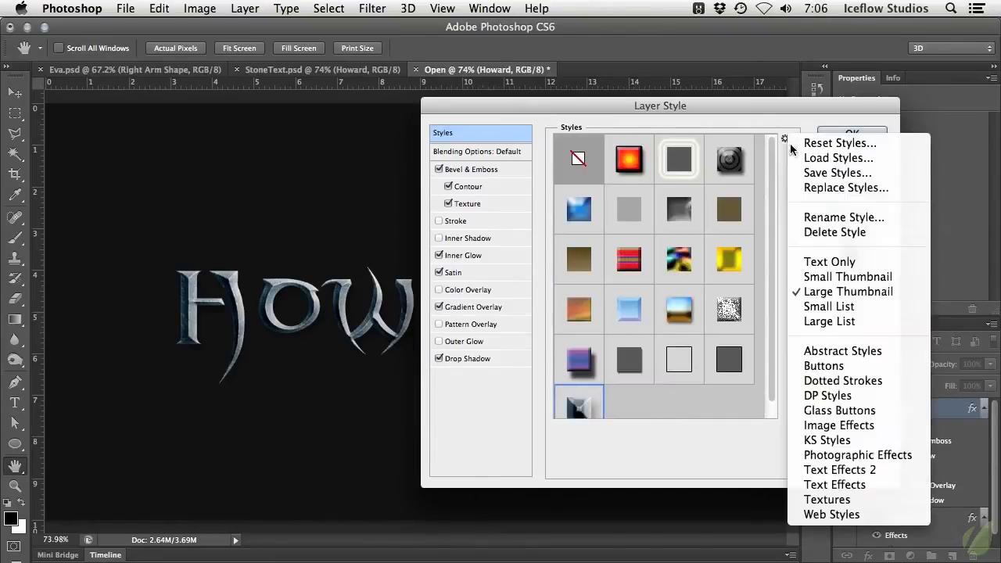
pyautogui.click(818, 323)
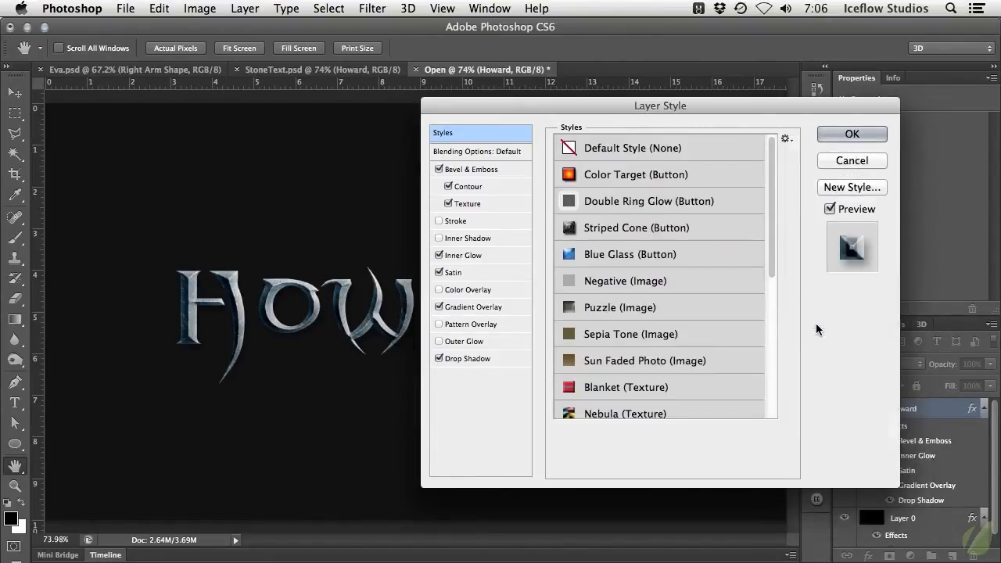
pyautogui.scroll(-5, 745, 280)
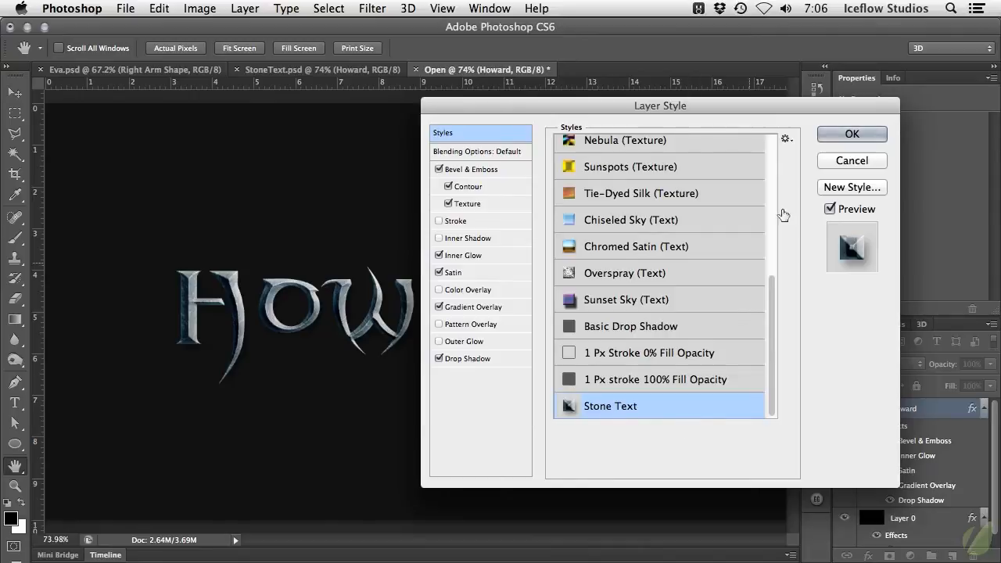
# - Append the Text Effects preset library to the current styles
pyautogui.click(787, 138)
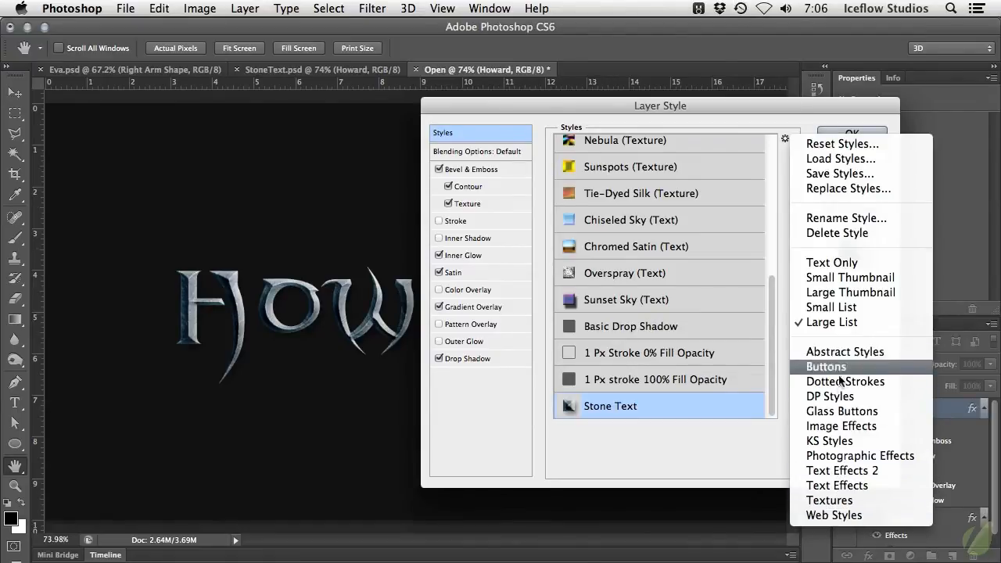
pyautogui.click(873, 485)
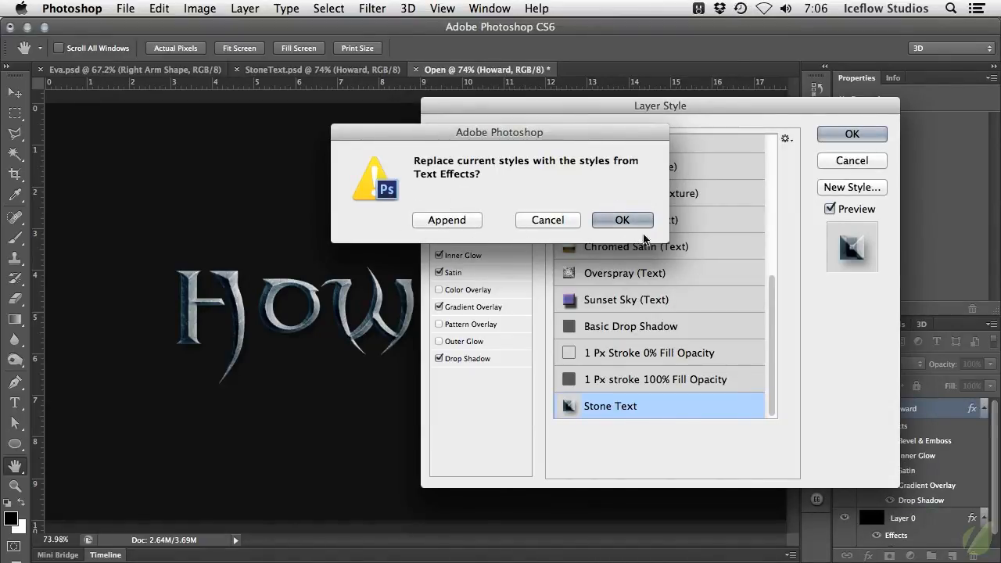
pyautogui.click(468, 225)
# - Preview the Brushed Metal, Candy, Chalk and Chiseled Sky styles on the text, settle on Chrome - Polished, and browse the extended preset list
pyautogui.scroll(-5, 669, 287)
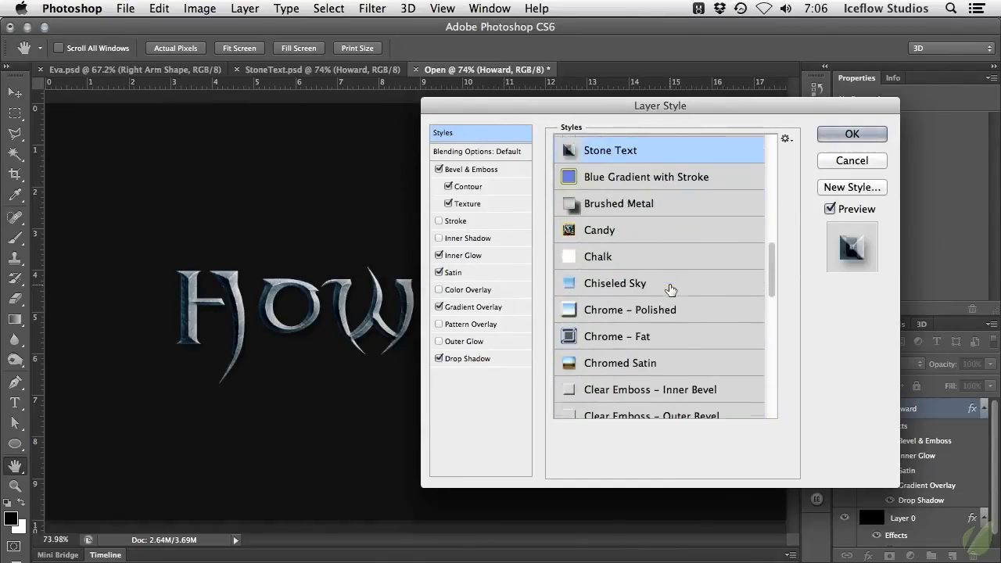
pyautogui.click(624, 213)
pyautogui.click(613, 231)
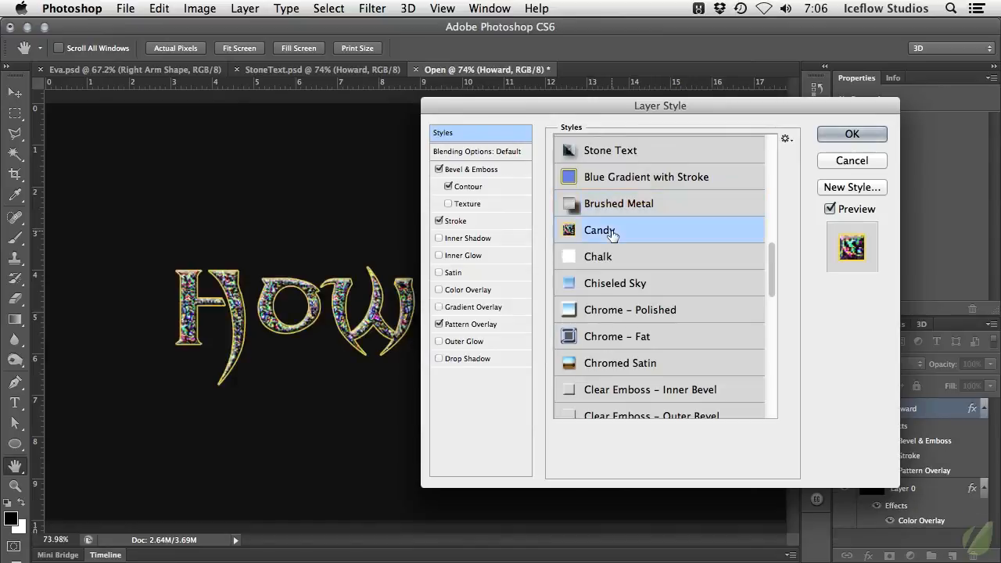
pyautogui.click(615, 259)
pyautogui.click(617, 284)
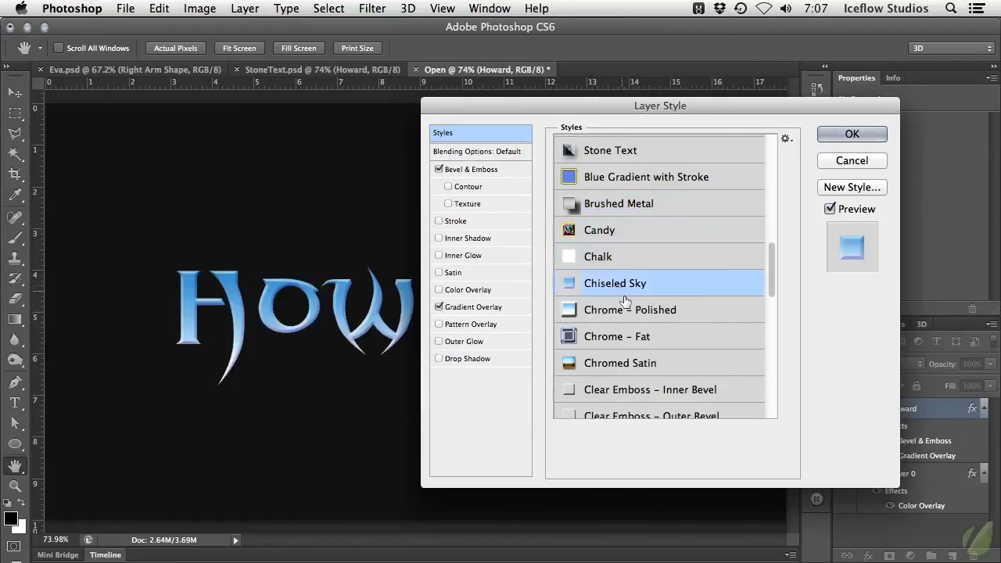
pyautogui.click(628, 309)
pyautogui.scroll(-3, 632, 317)
pyautogui.scroll(15, 633, 317)
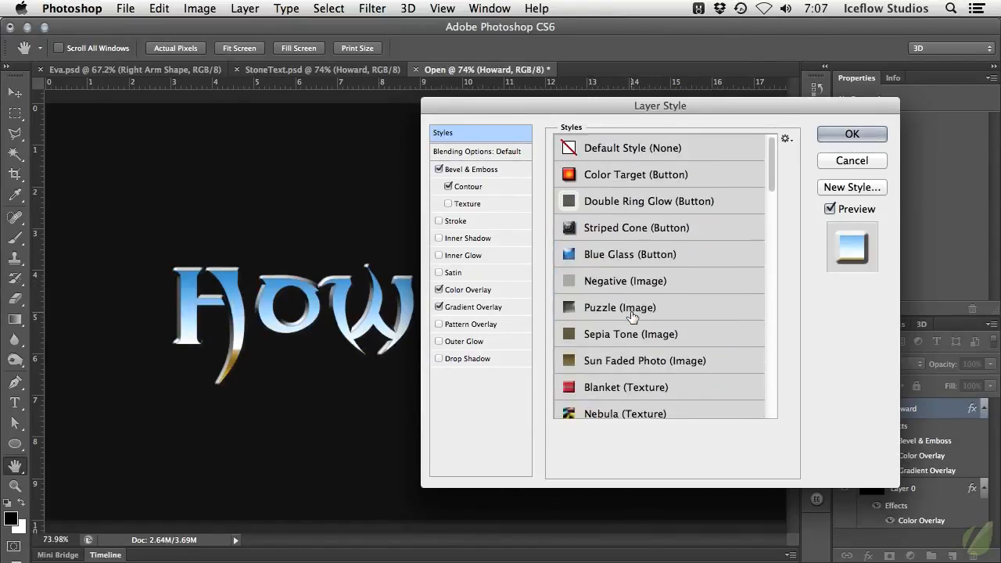
pyautogui.scroll(-6, 633, 239)
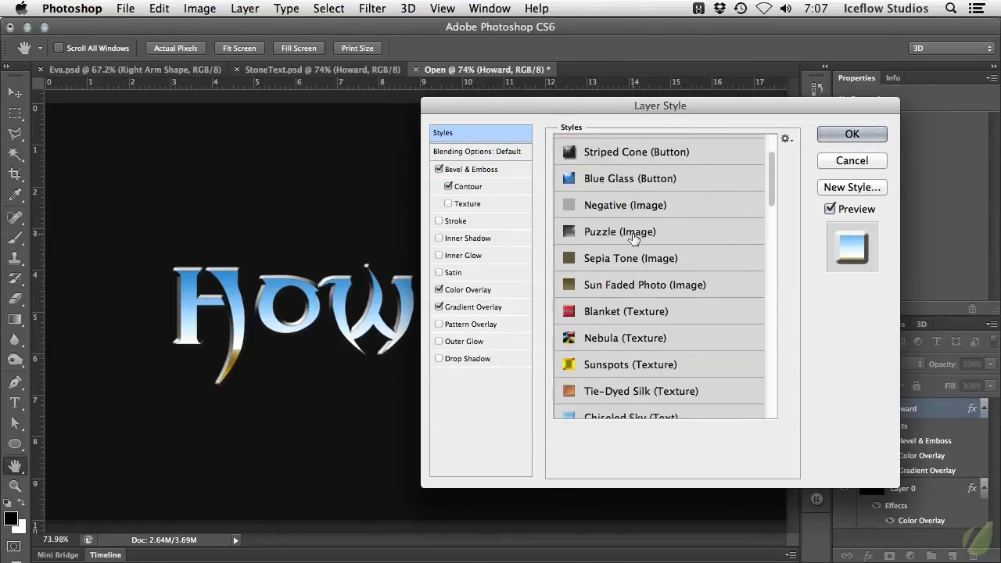